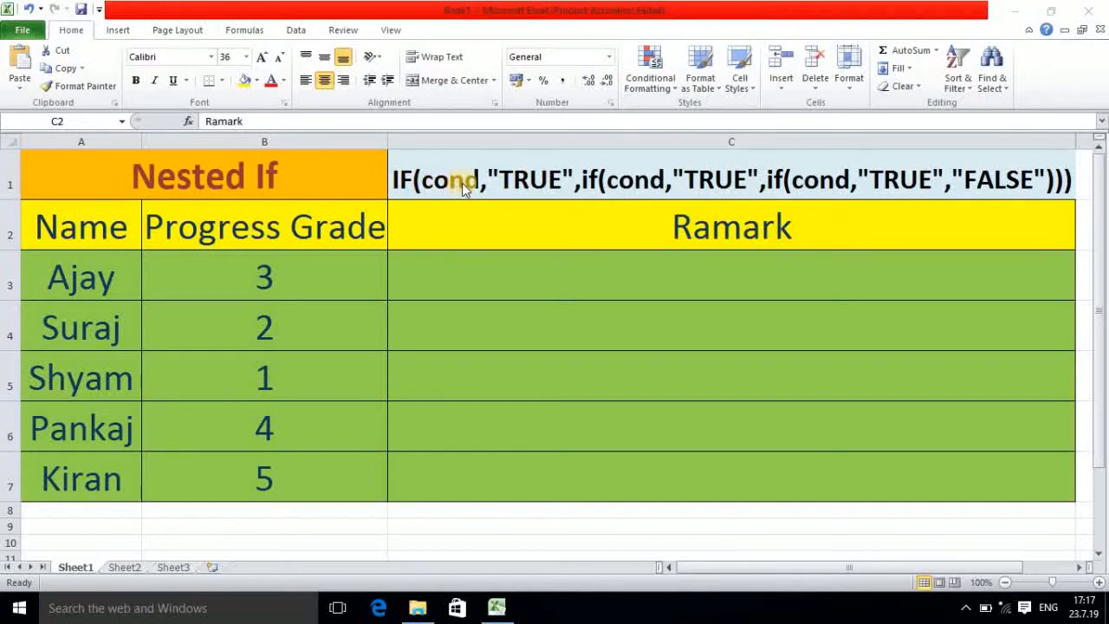
# Step: Start an IF formula in cell C3 that tests whether B3=1 and returns "BAD" when true
pyautogui.click(529, 183)
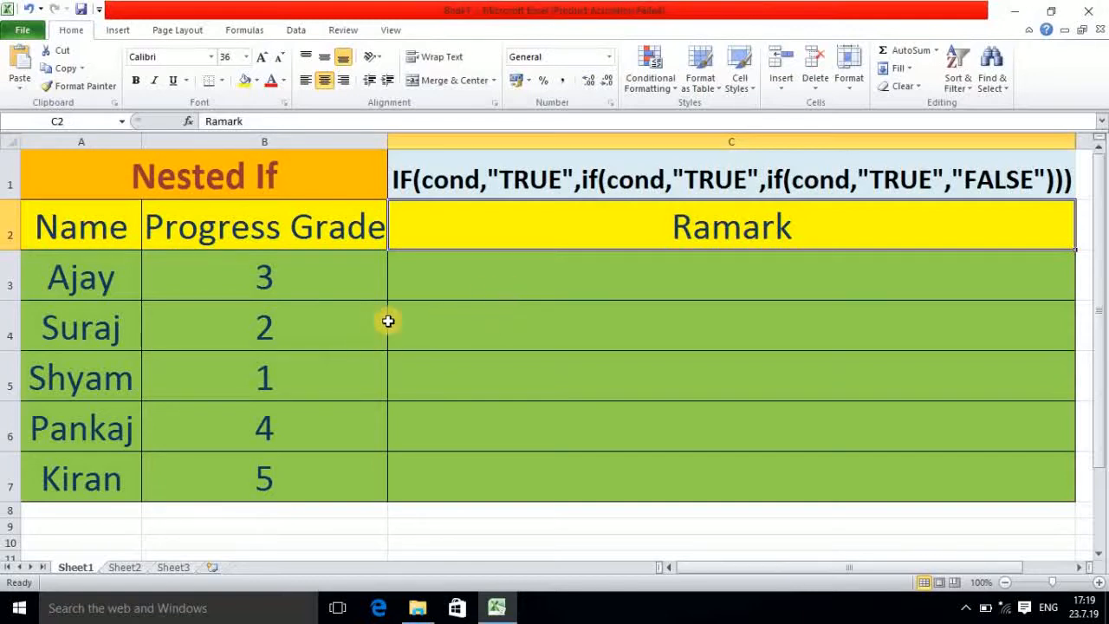
pyautogui.click(471, 281)
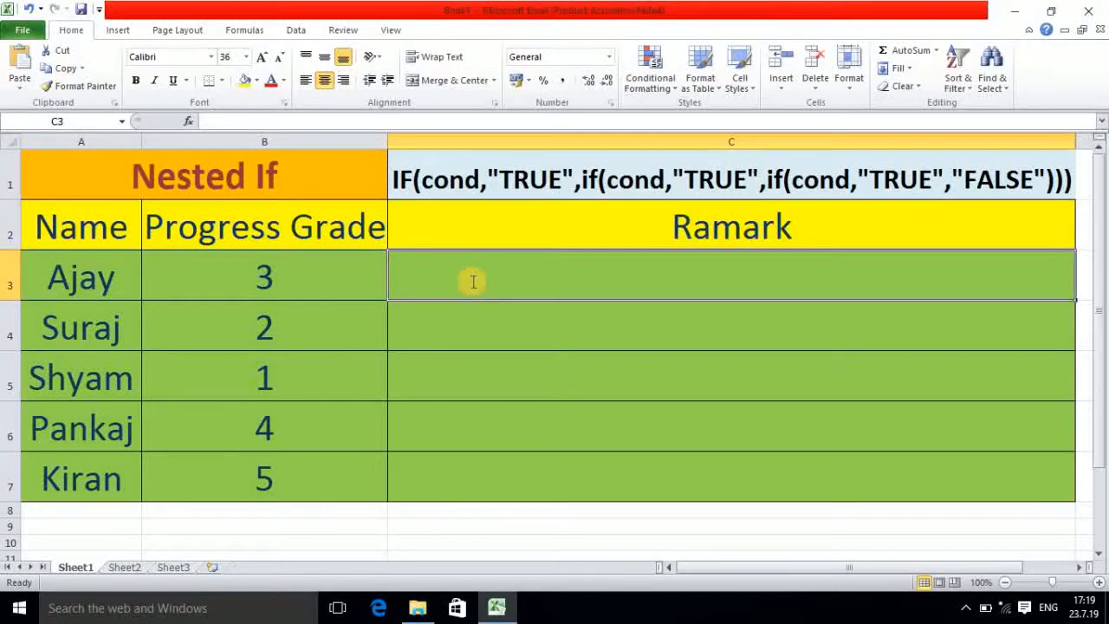
pyautogui.write('=if')
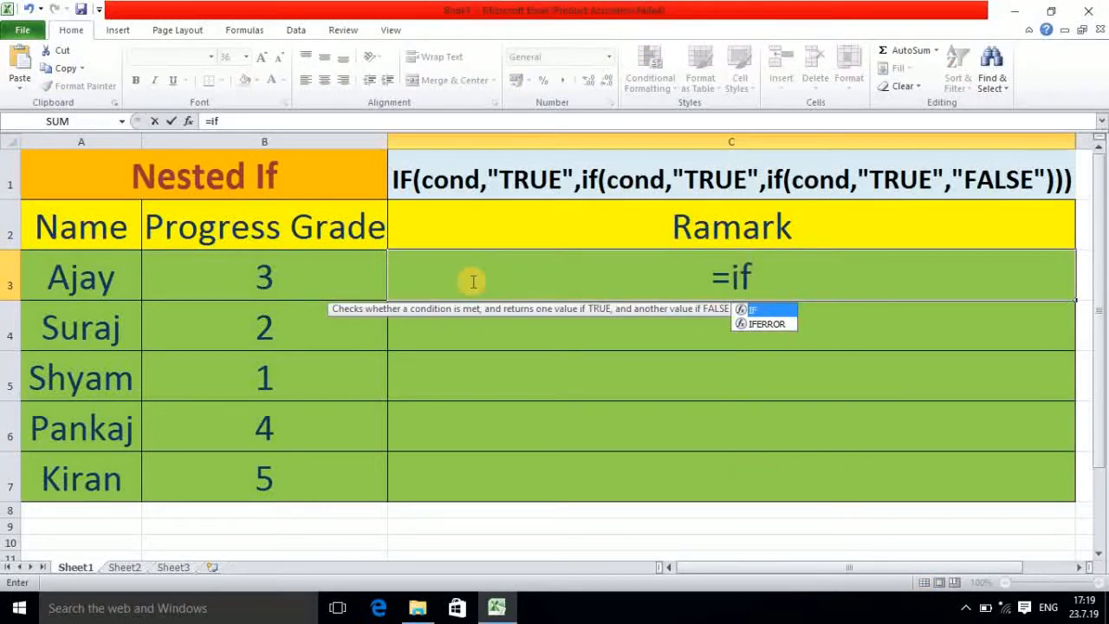
pyautogui.write('(')
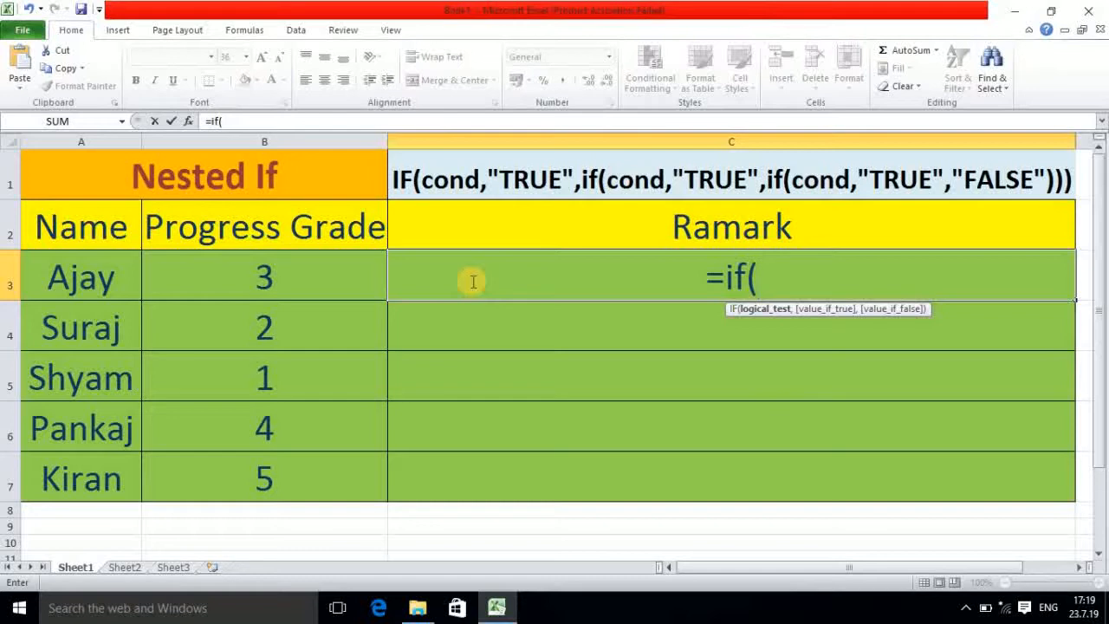
pyautogui.click(275, 280)
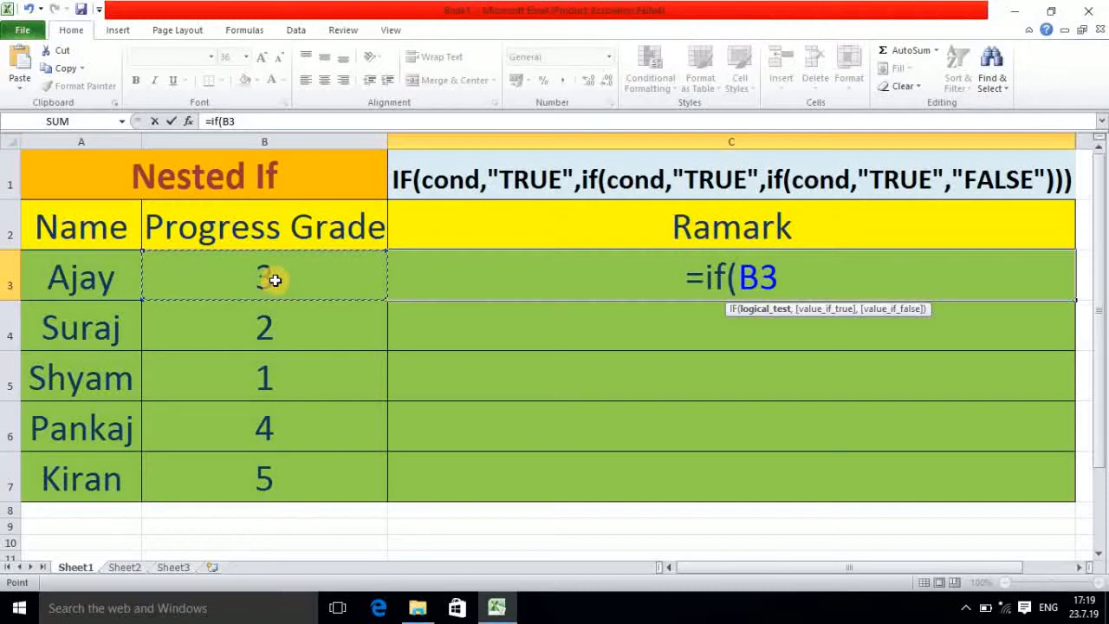
pyautogui.write('=')
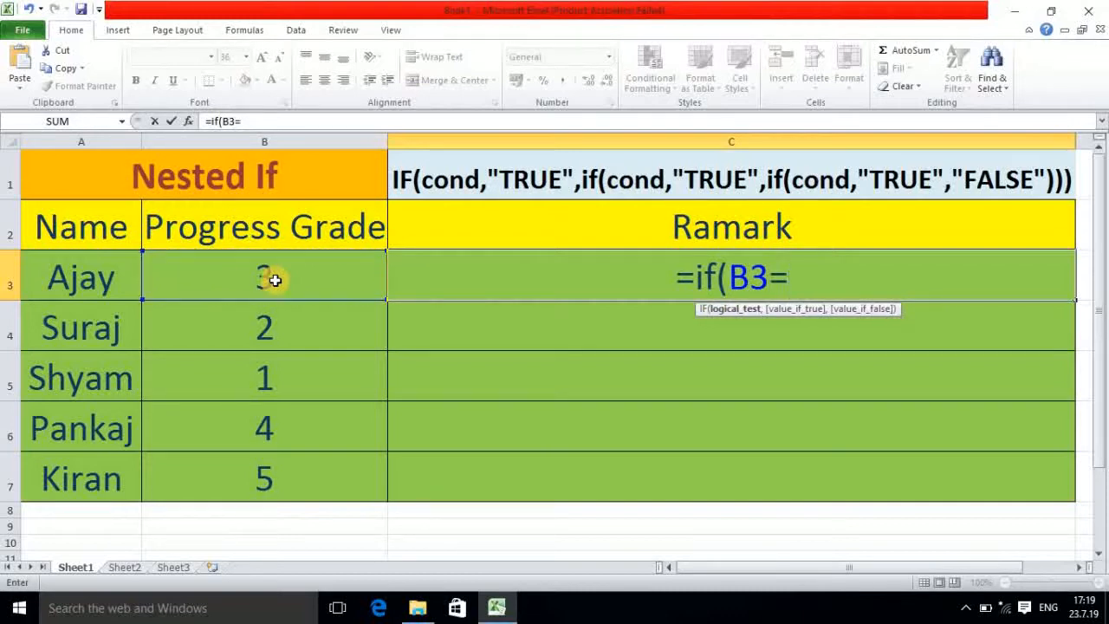
pyautogui.write('1')
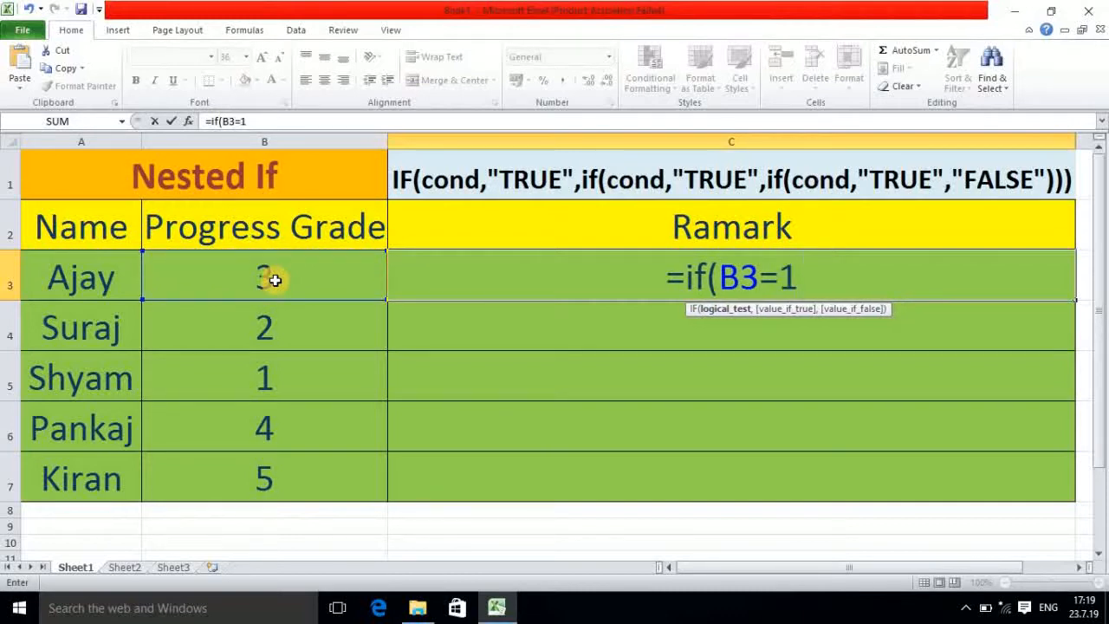
pyautogui.write(',')
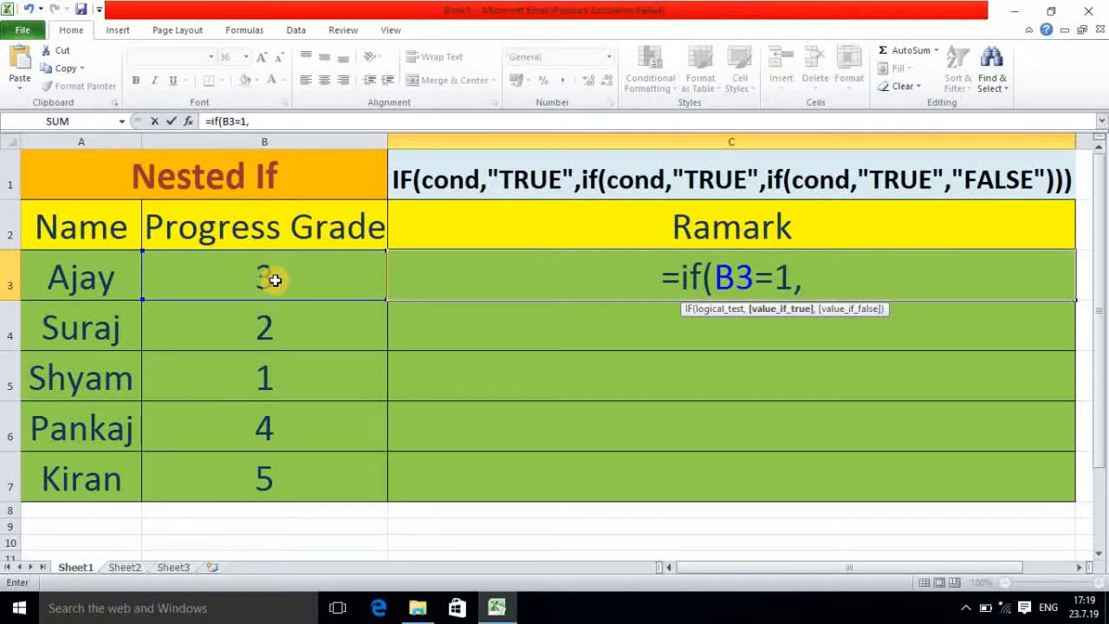
pyautogui.write('"')
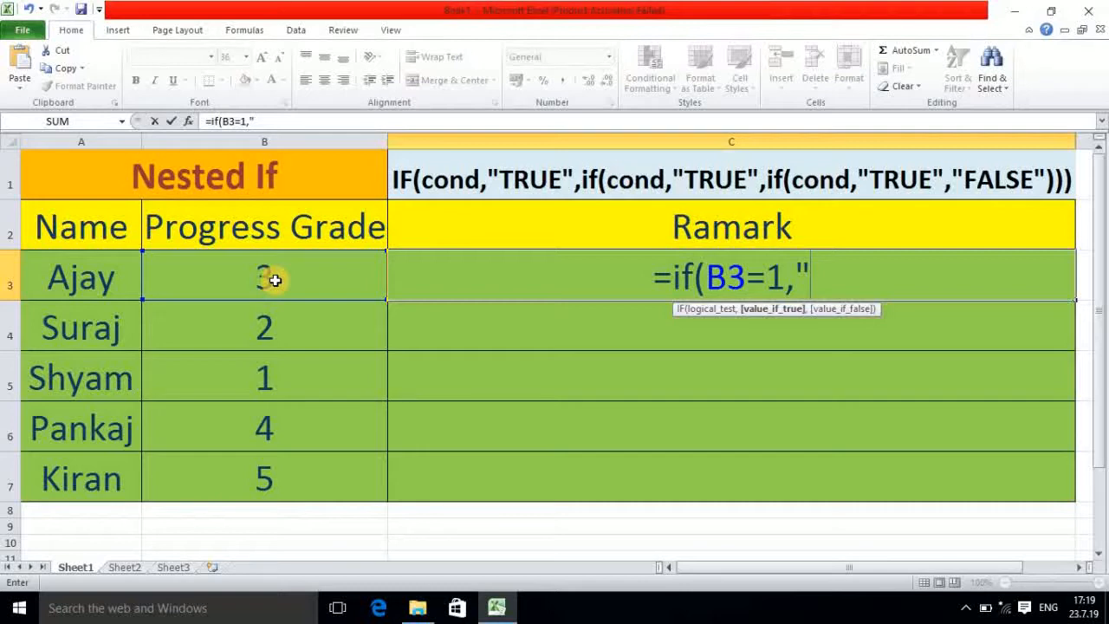
pyautogui.write('BAD')
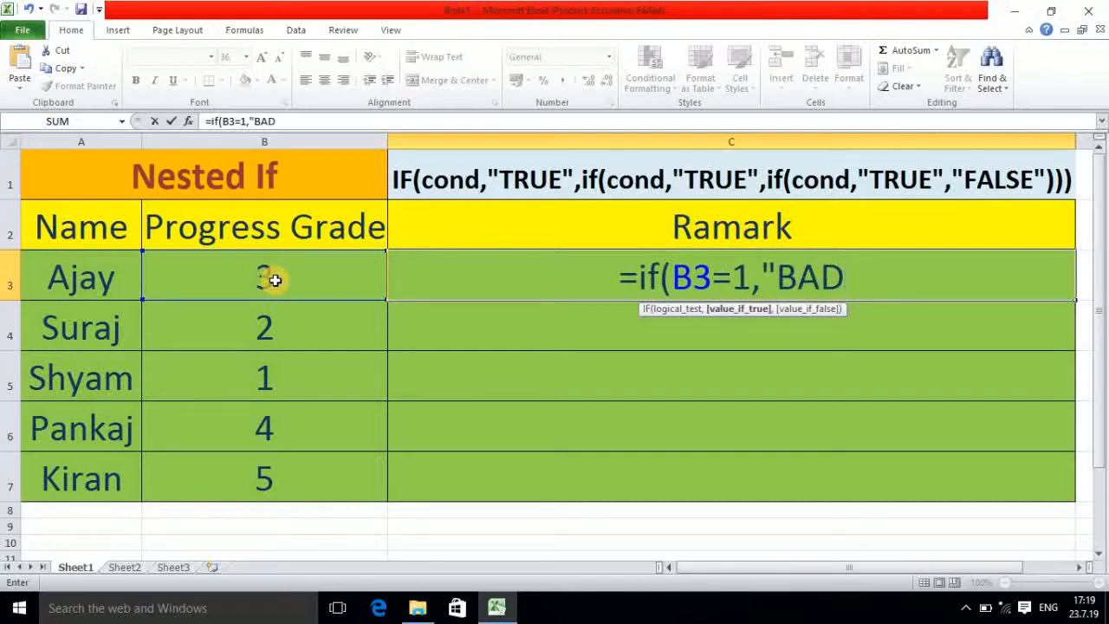
pyautogui.write('"')
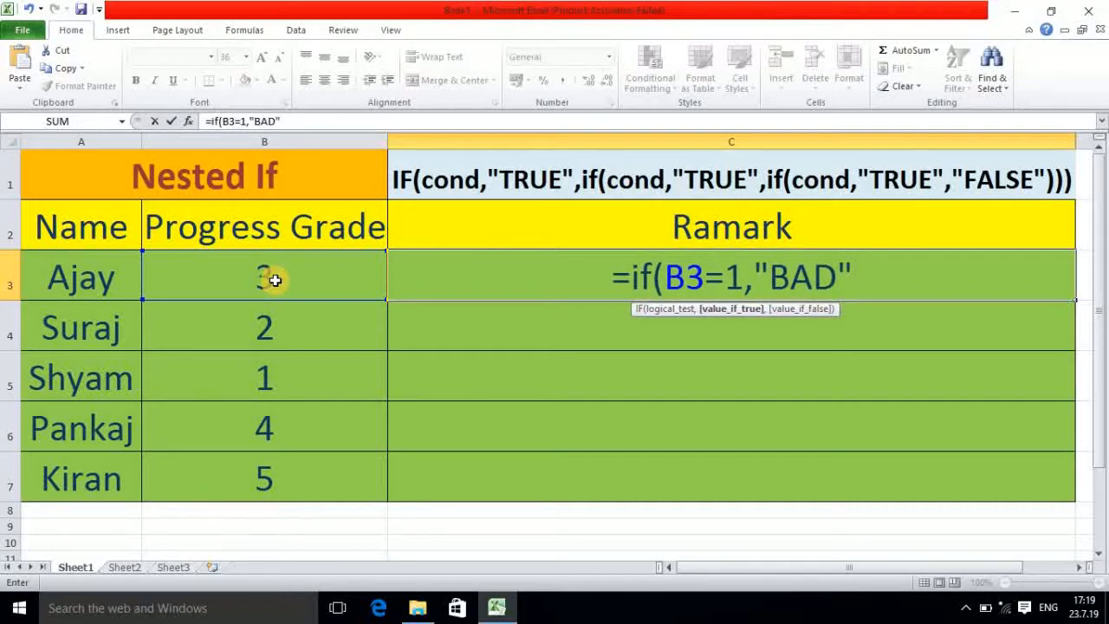
# Step: Nest a second IF as the false value in C3's formula, testing B3=2 and returning "AVERAGE"
pyautogui.write(',if')
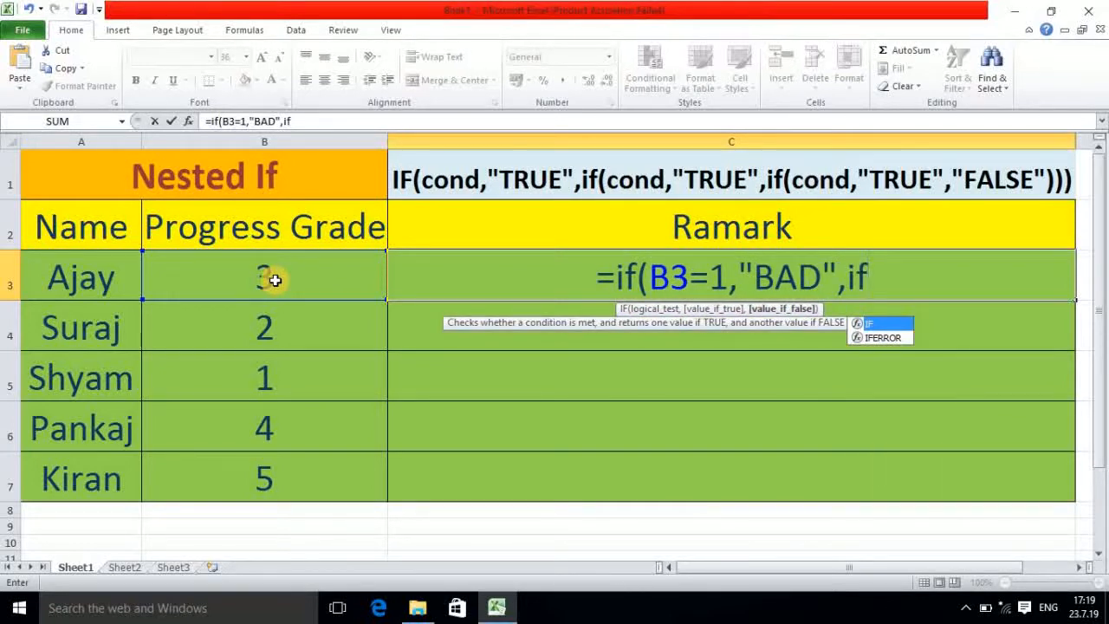
pyautogui.write('(')
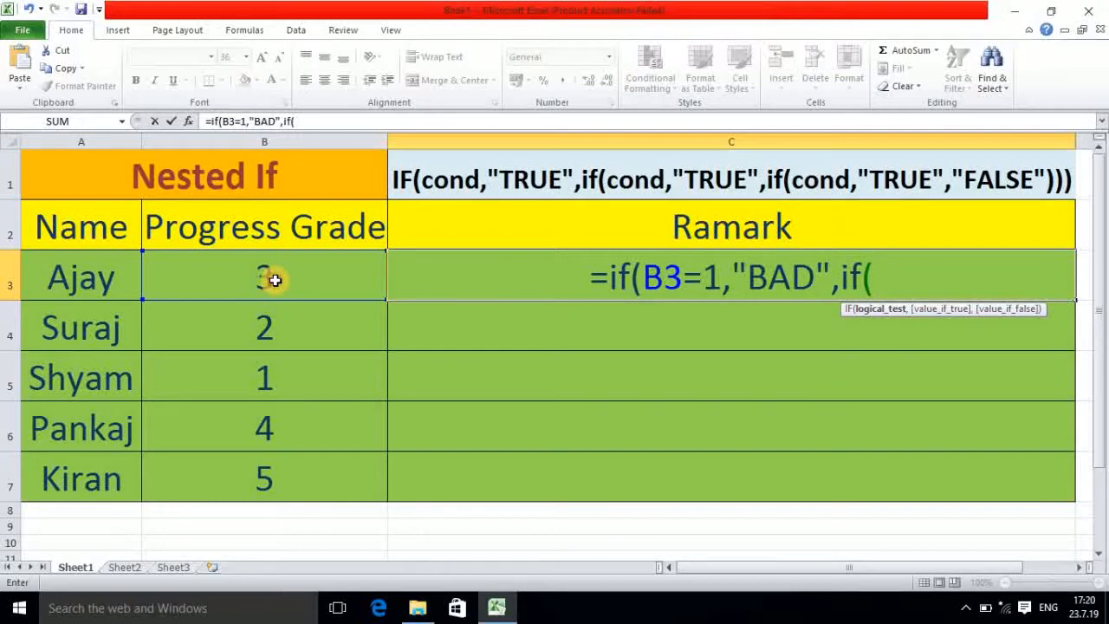
pyautogui.click(274, 279)
pyautogui.write('=2')
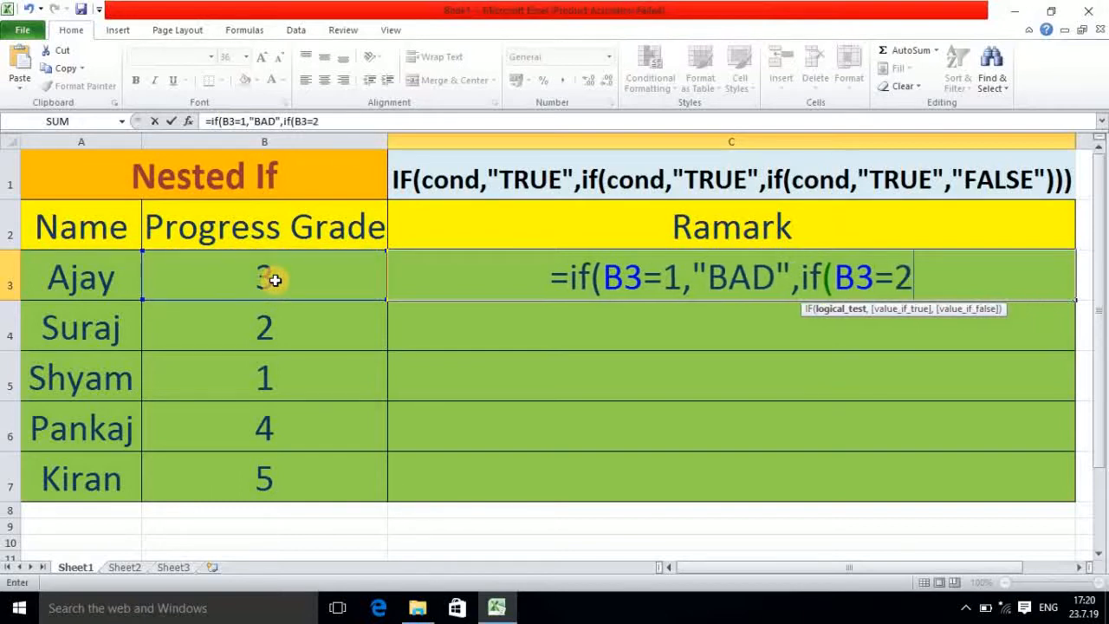
pyautogui.write(',')
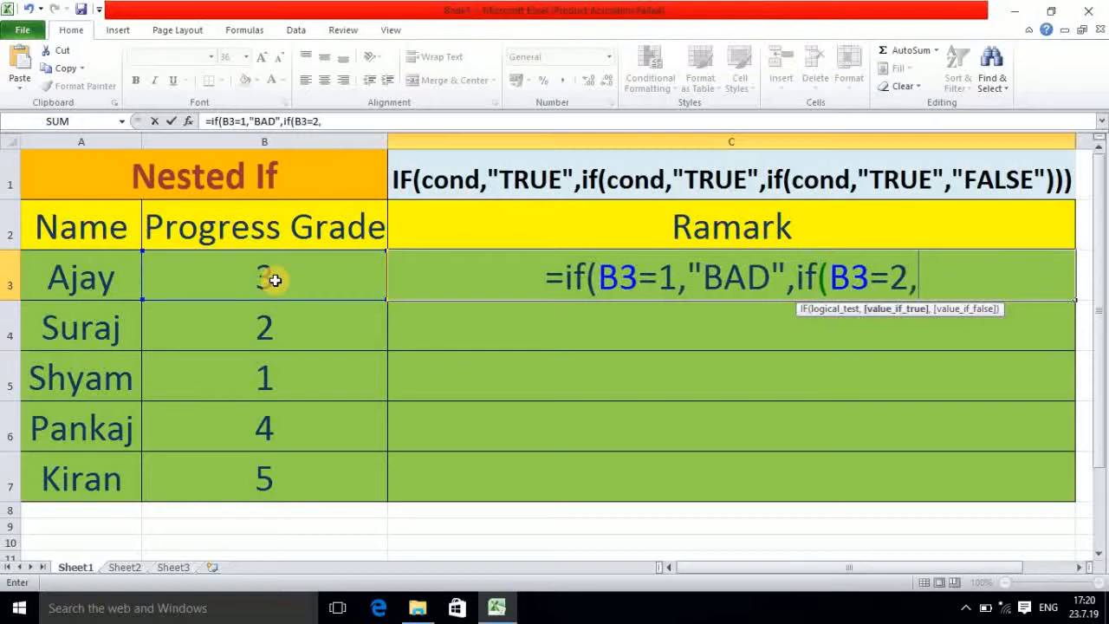
pyautogui.write('"')
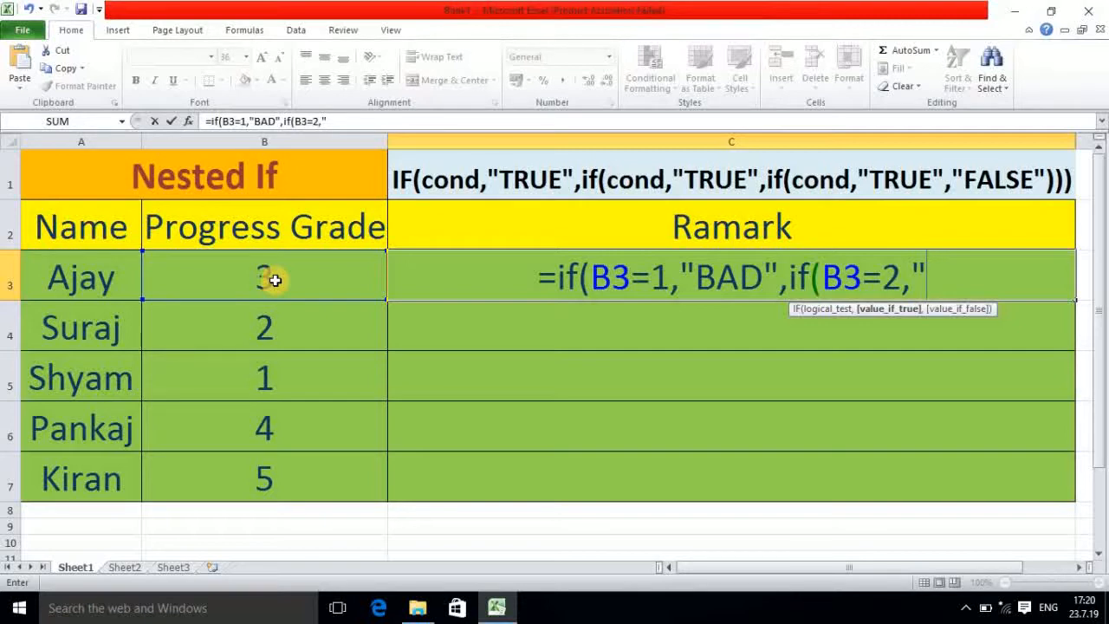
pyautogui.write('A')
pyautogui.write('VERA')
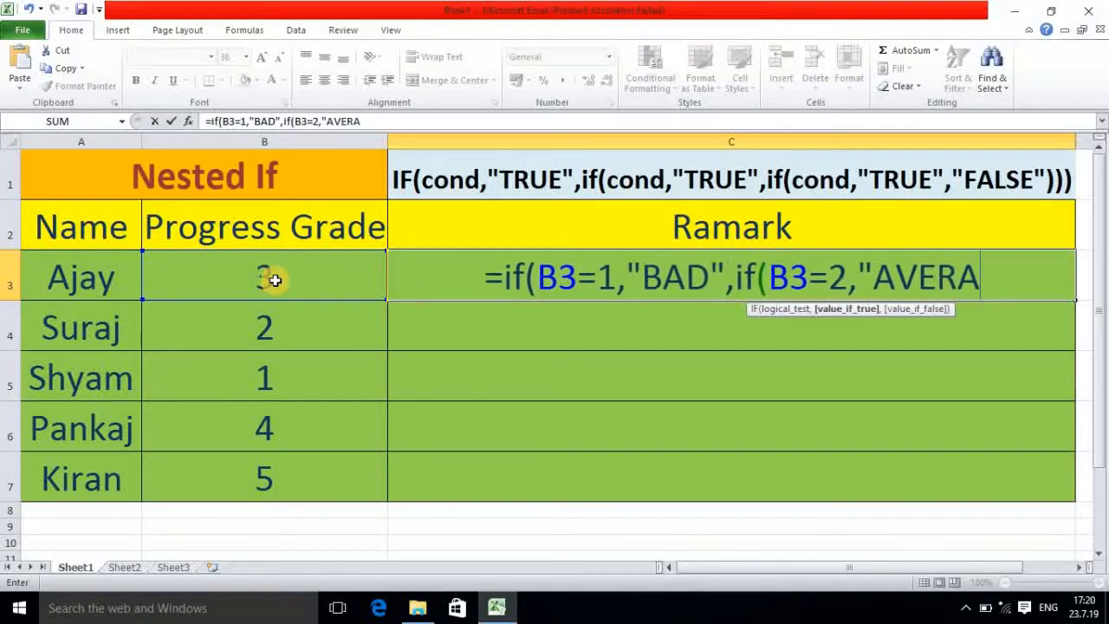
pyautogui.write('GE')
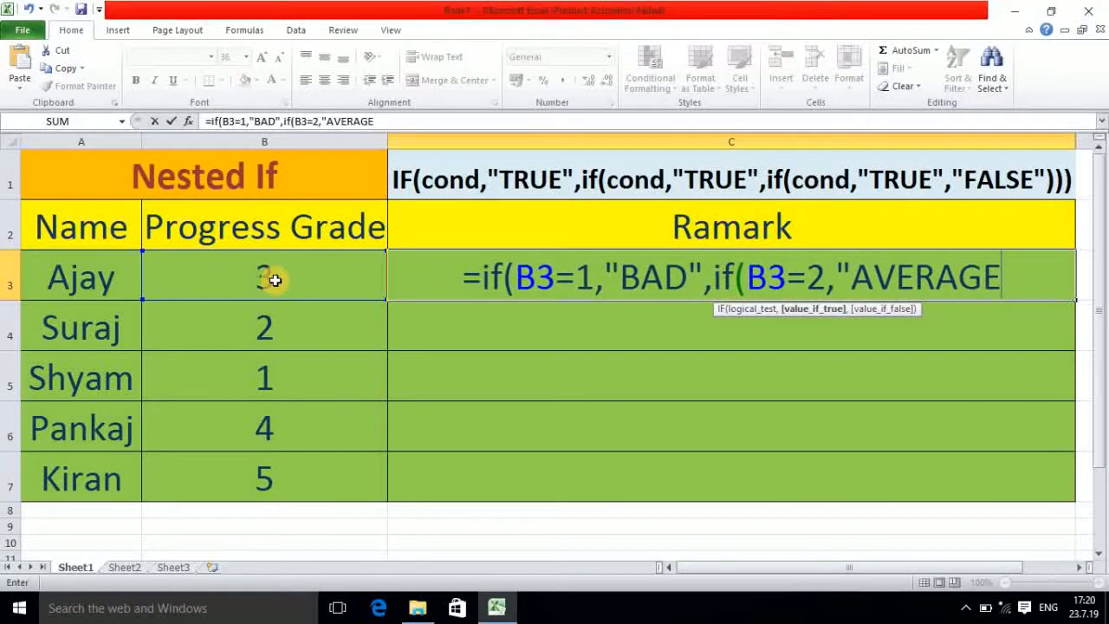
pyautogui.write('"')
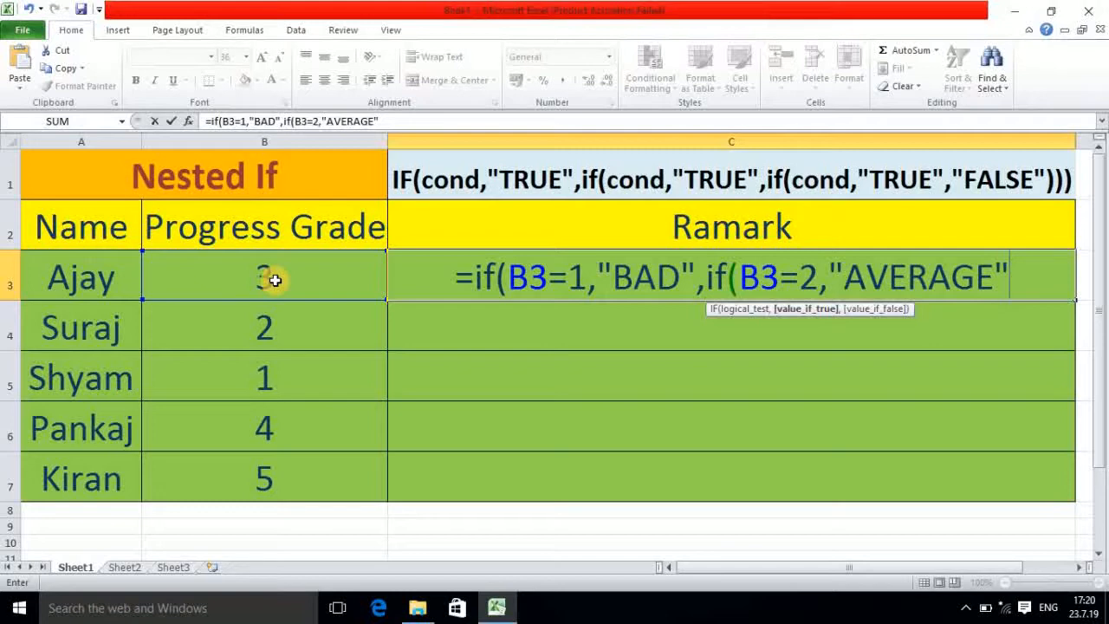
# Step: Nest a third IF in C3's formula, testing B3=3 and returning "good" when true
pyautogui.write(',')
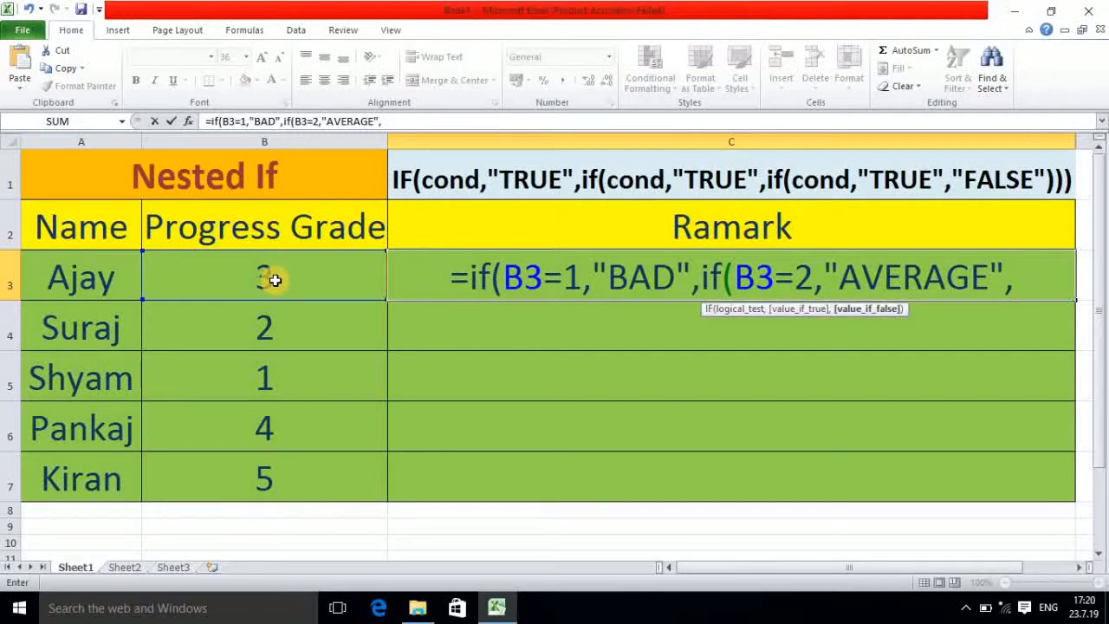
pyautogui.write('if')
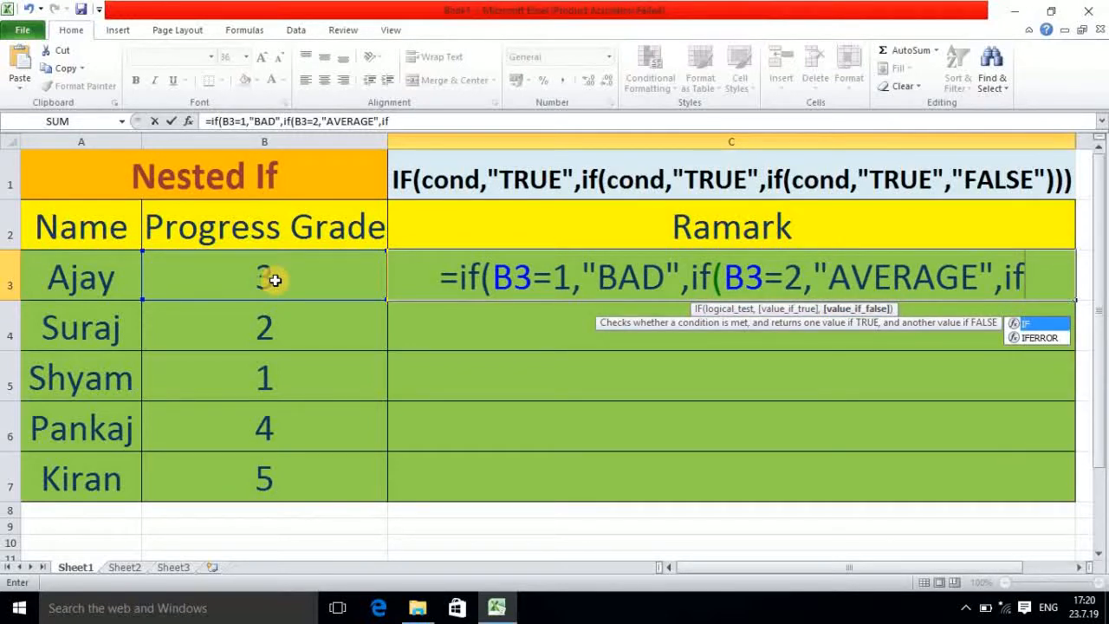
pyautogui.write('(')
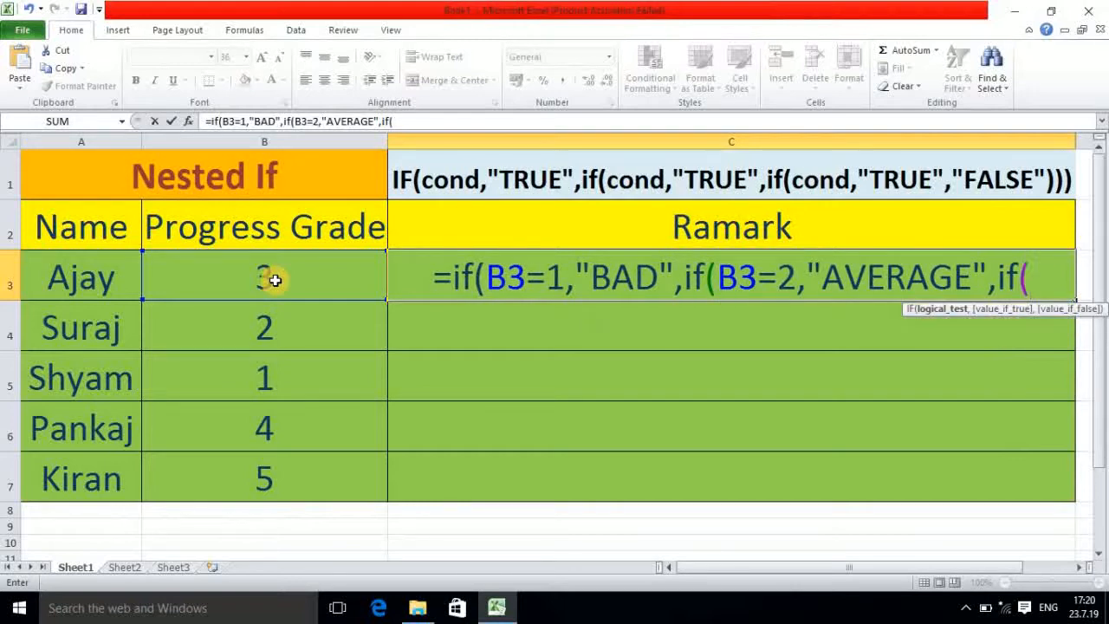
pyautogui.click(272, 276)
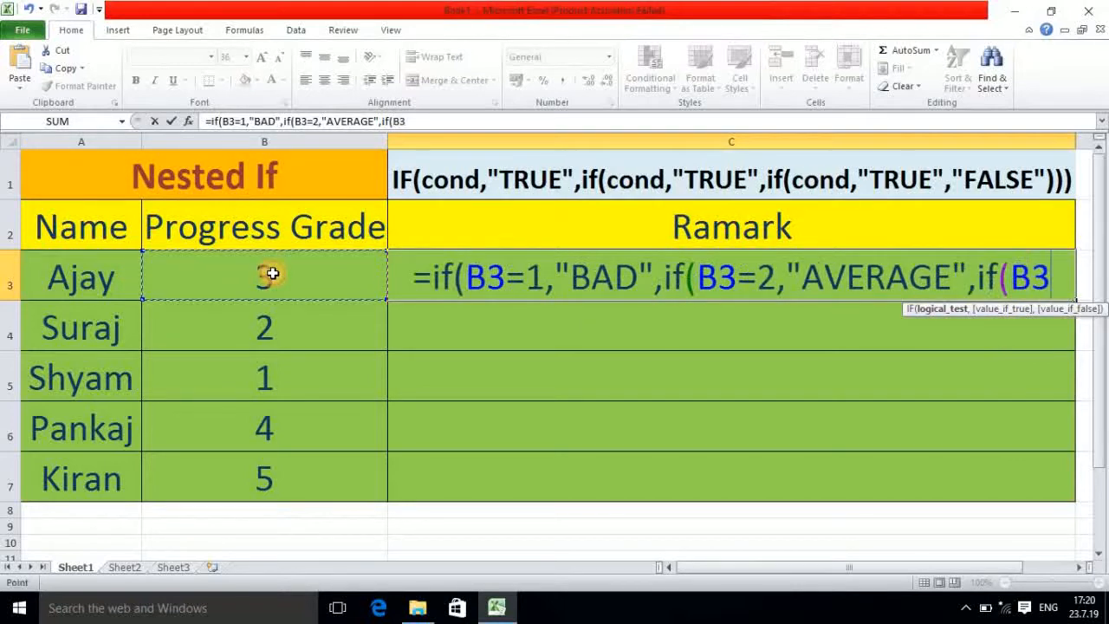
pyautogui.write('=3')
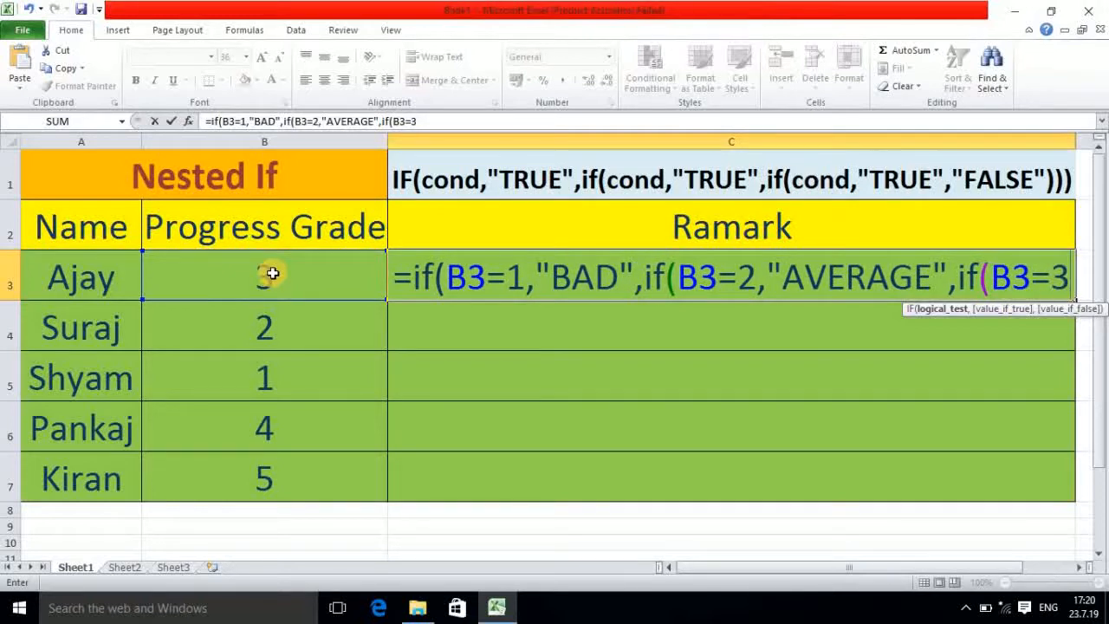
pyautogui.write(',')
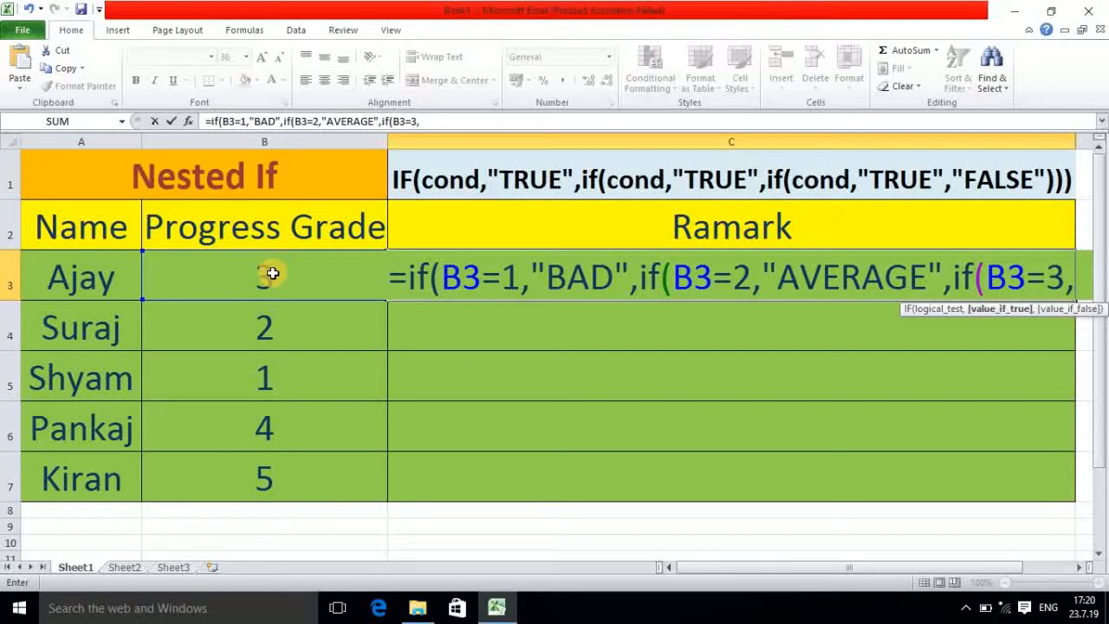
pyautogui.write('"')
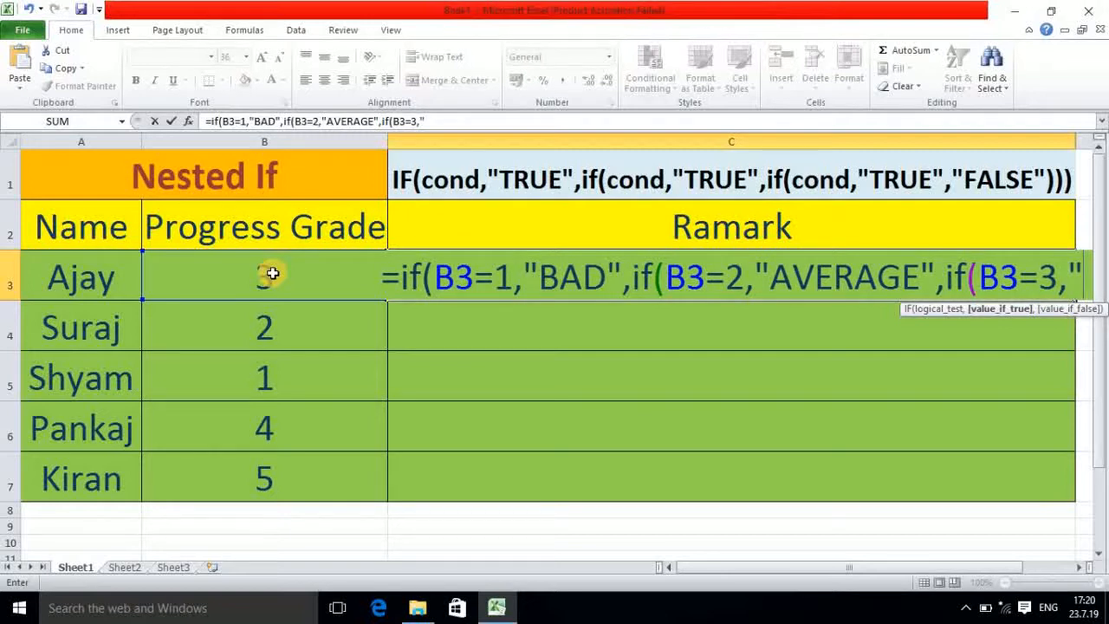
pyautogui.write('good')
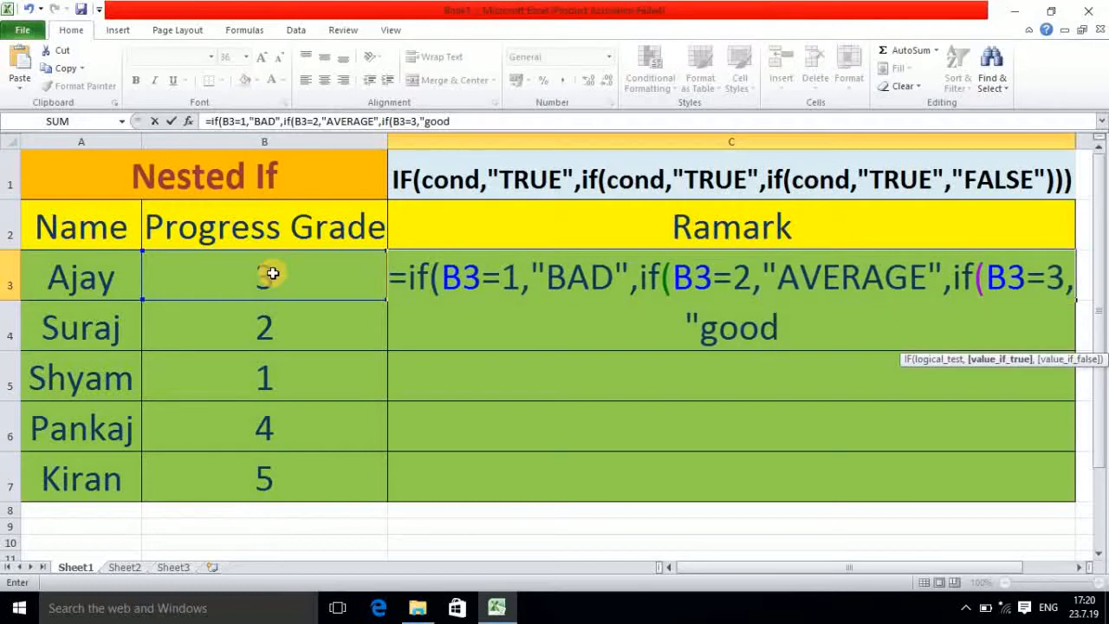
pyautogui.write('"')
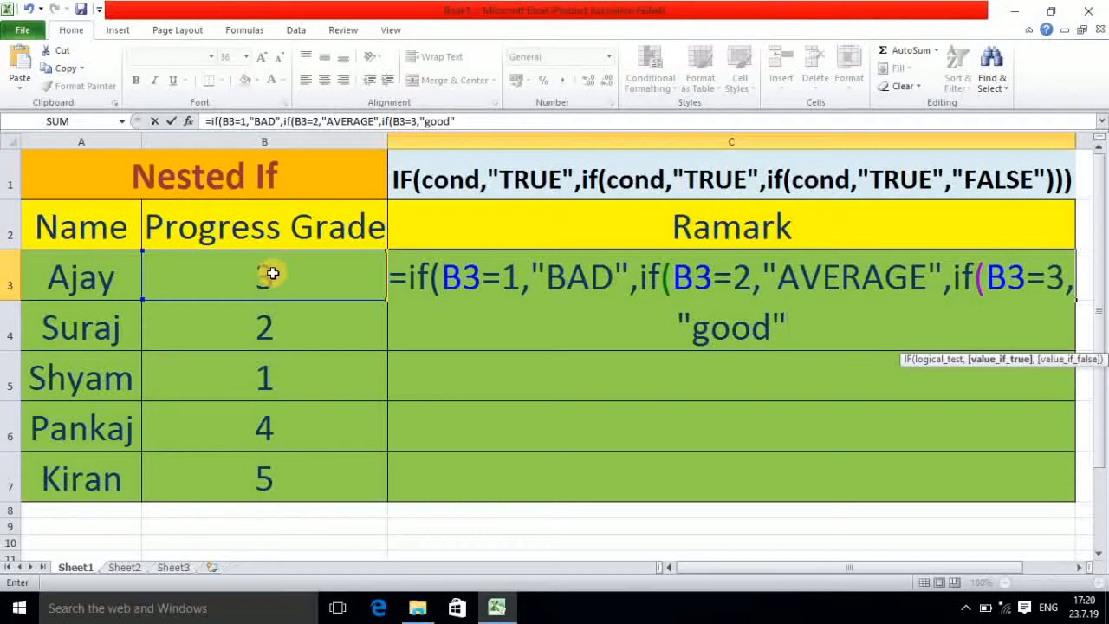
# Step: Complete the C3 formula with "Excellent" as the final false value and all three IFs closed, and reselect the cell
pyautogui.write(',')
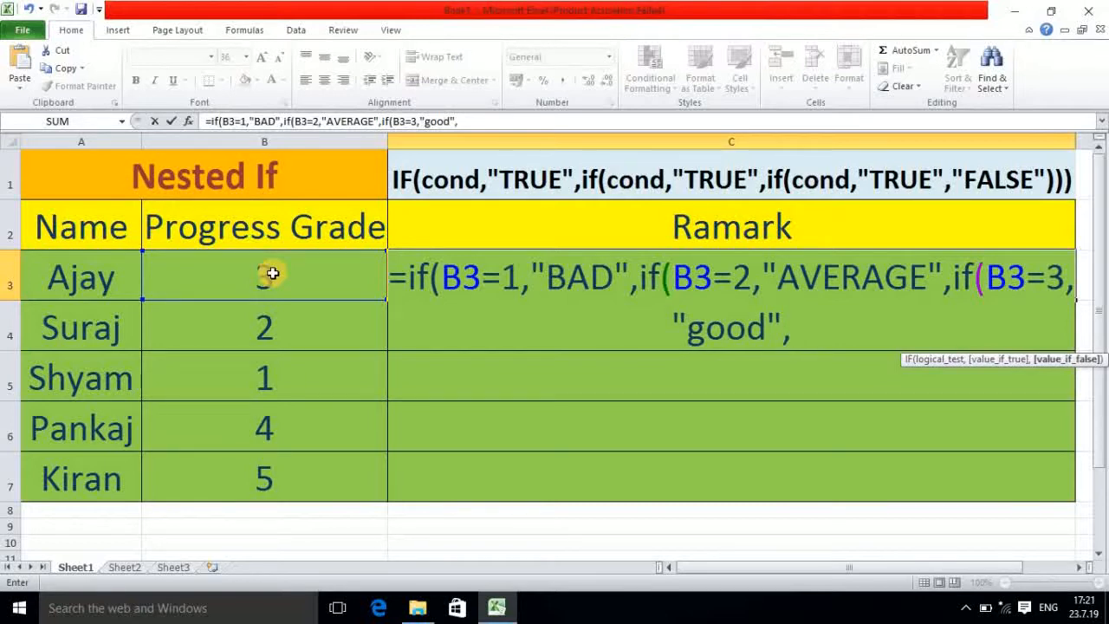
pyautogui.write('"')
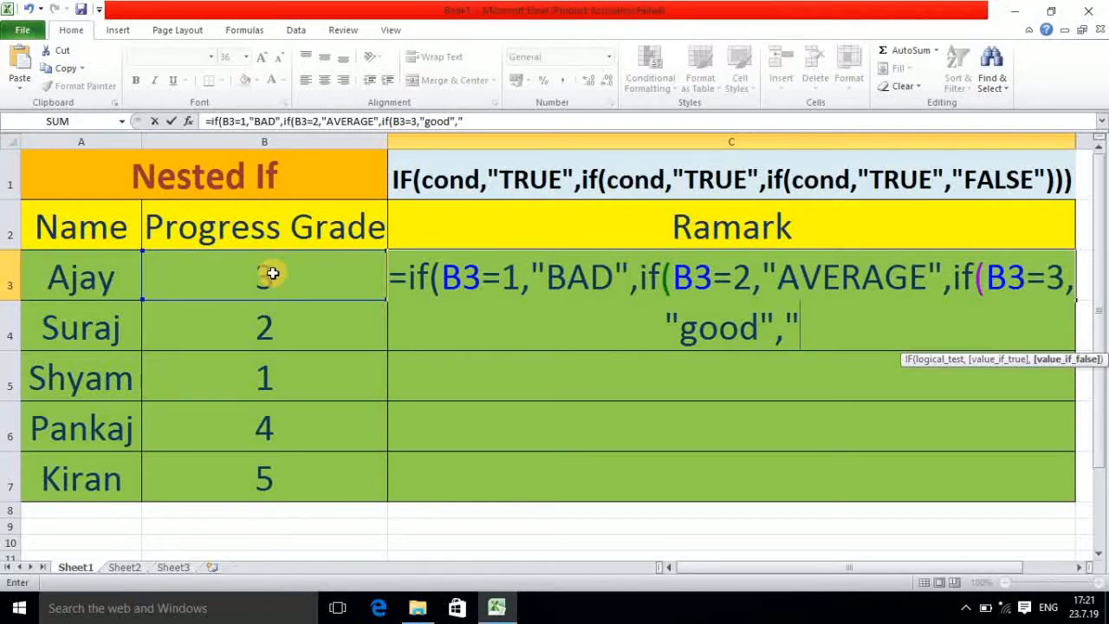
pyautogui.write('E')
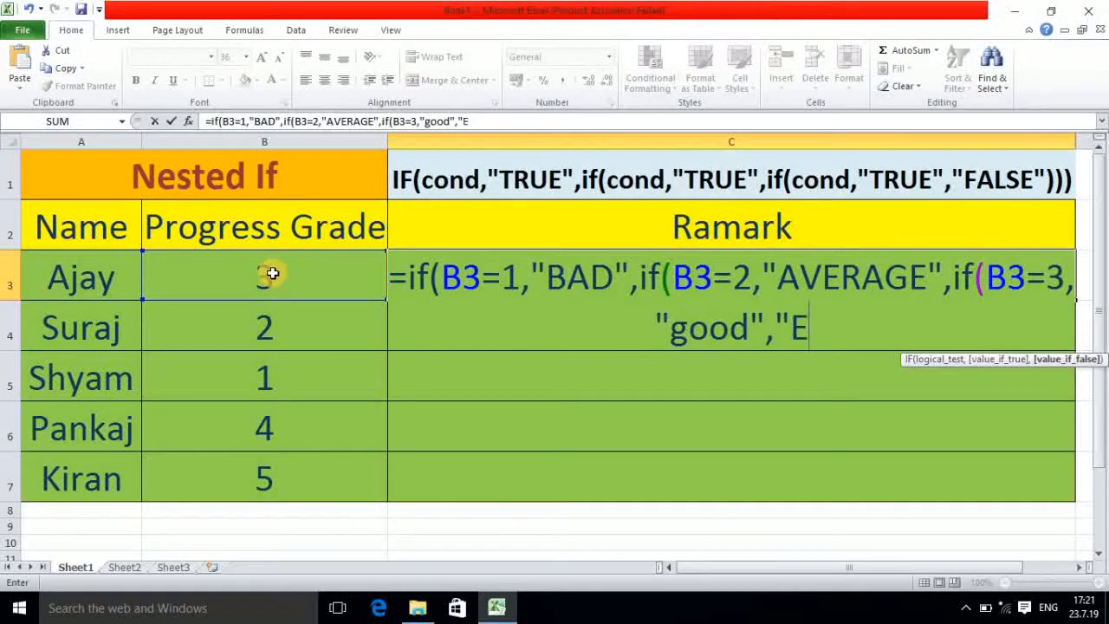
pyautogui.write('xcellent')
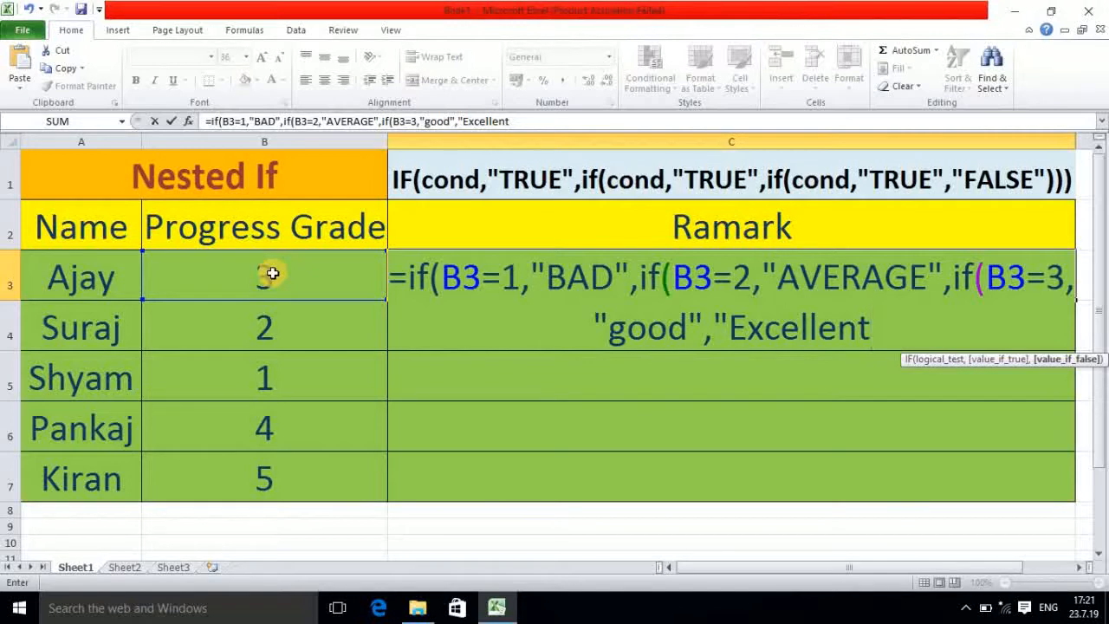
pyautogui.write('"')
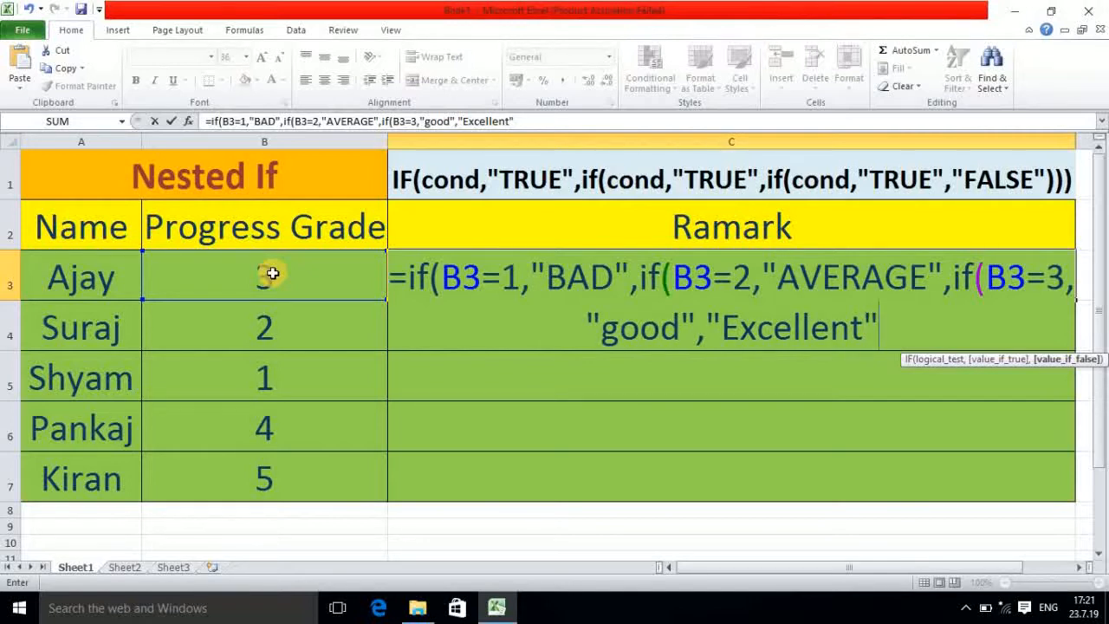
pyautogui.write(')))')
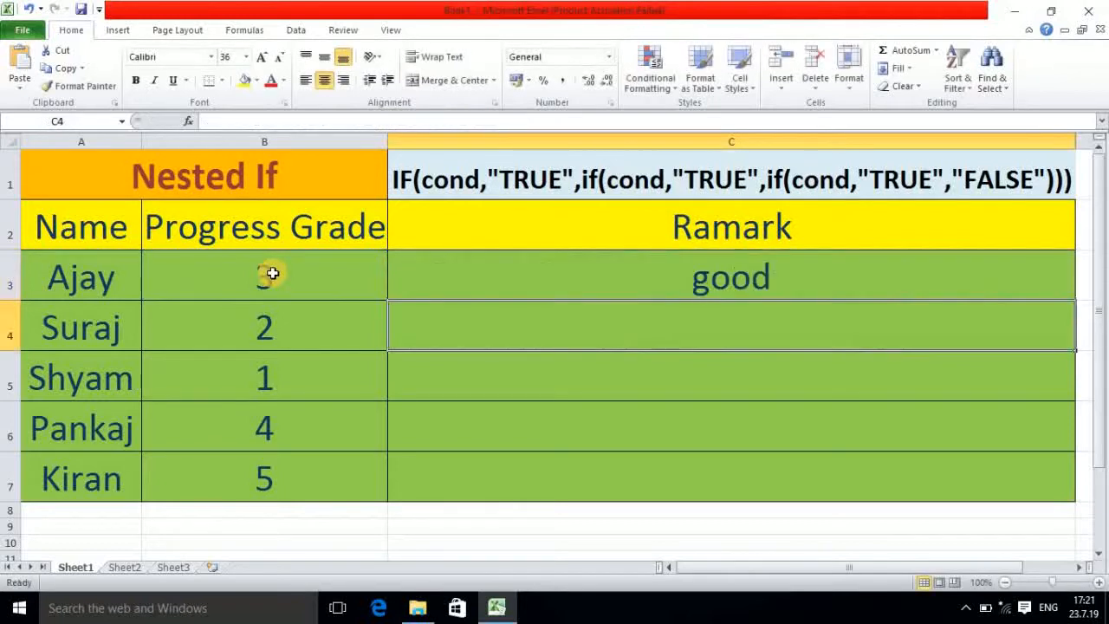
pyautogui.press('Return')
pyautogui.click(797, 274)
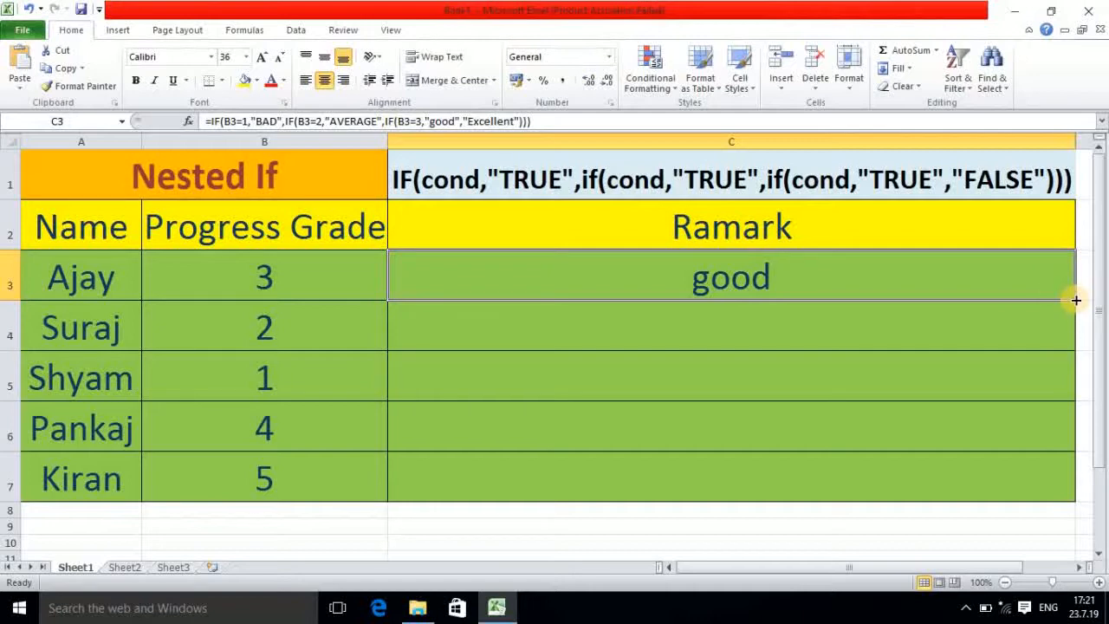
# Step: Fill the nested IF formula from C3 down the Ramark column through C7
pyautogui.moveTo(1075, 299); pyautogui.dragTo(1059, 489)
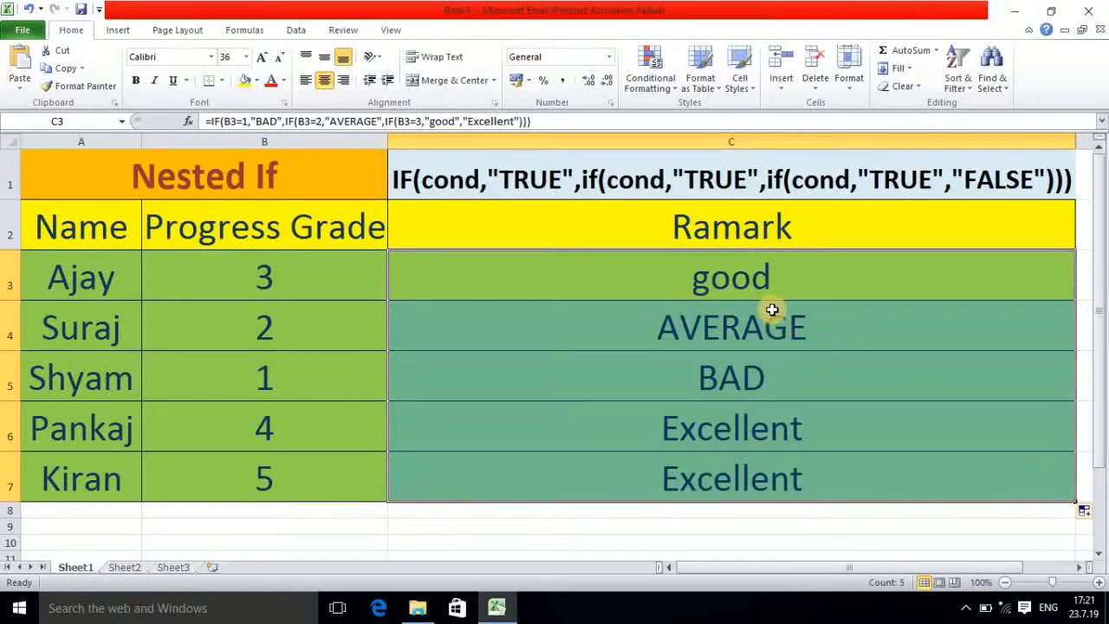
# Step: Set the value returned for B3=3 in C3's formula to uppercase "GOOD"
pyautogui.click(743, 274)
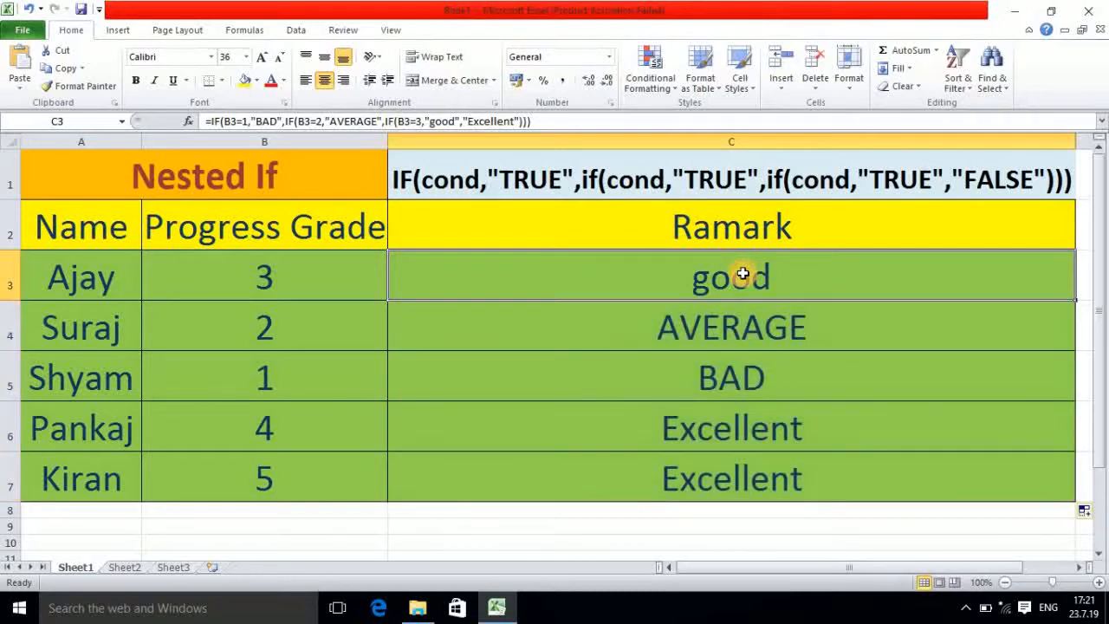
pyautogui.click(454, 120)
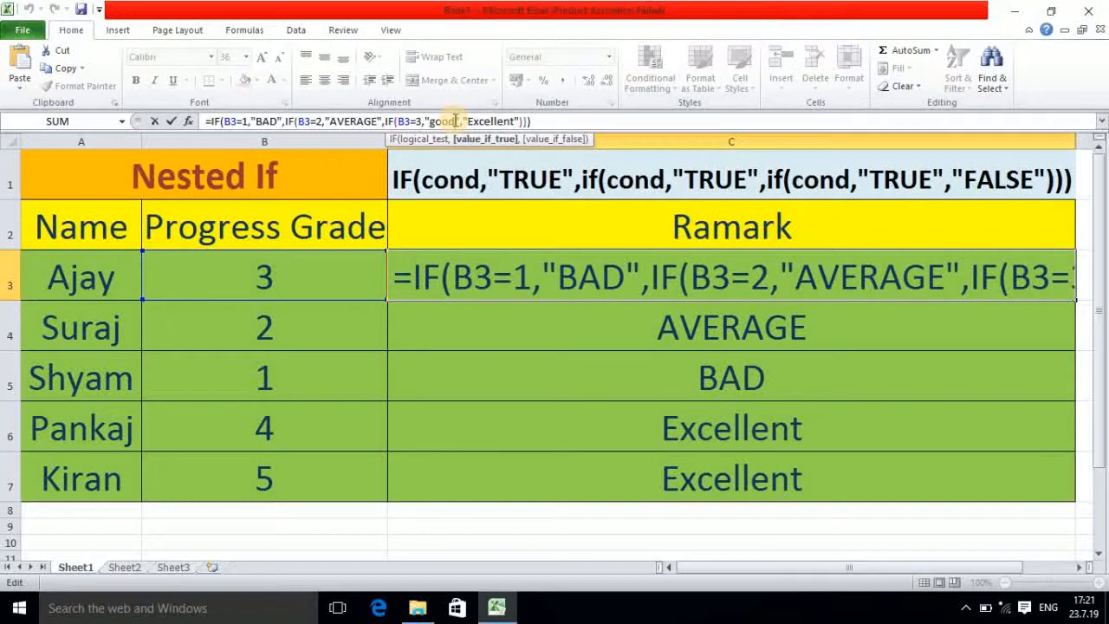
pyautogui.press('BackSpace')
pyautogui.press('BackSpace')
pyautogui.press('BackSpace')
pyautogui.press('BackSpace')
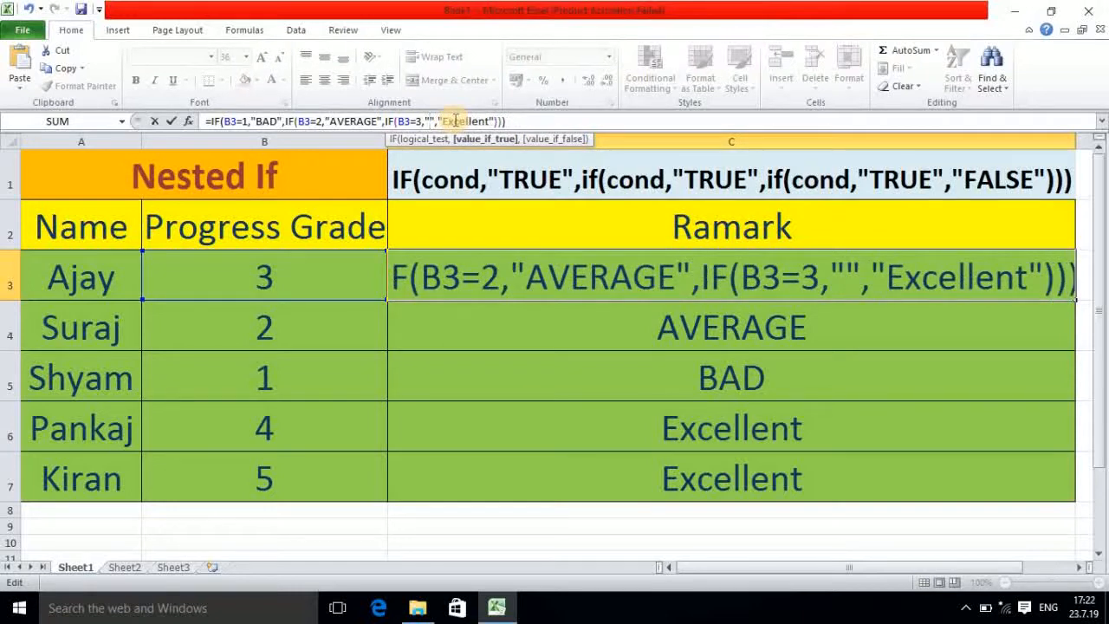
pyautogui.write('GOO')
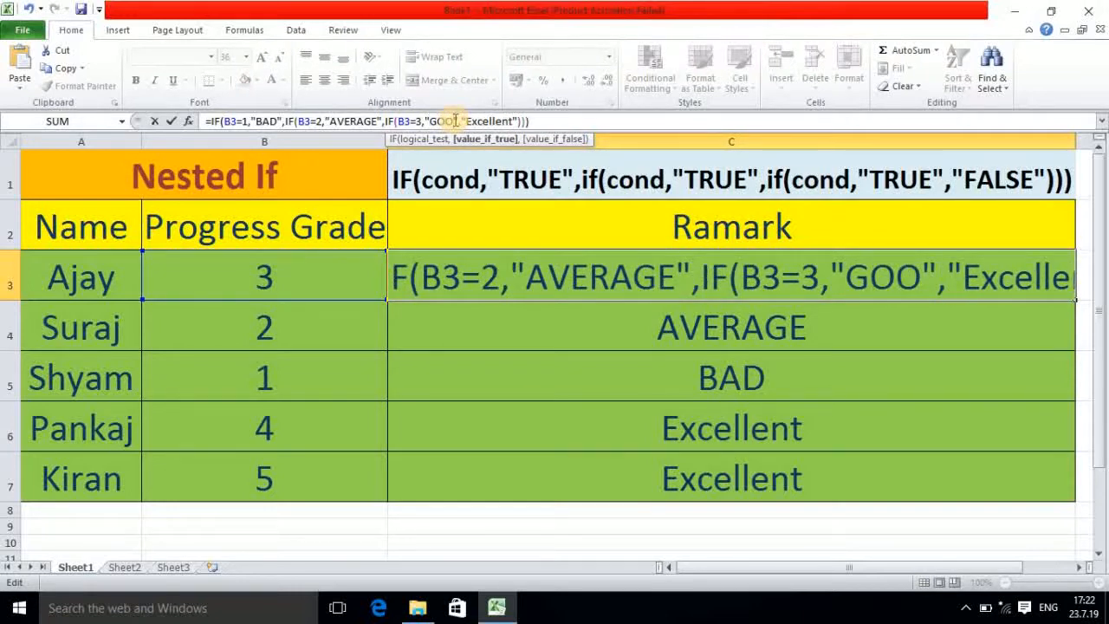
pyautogui.write('D')
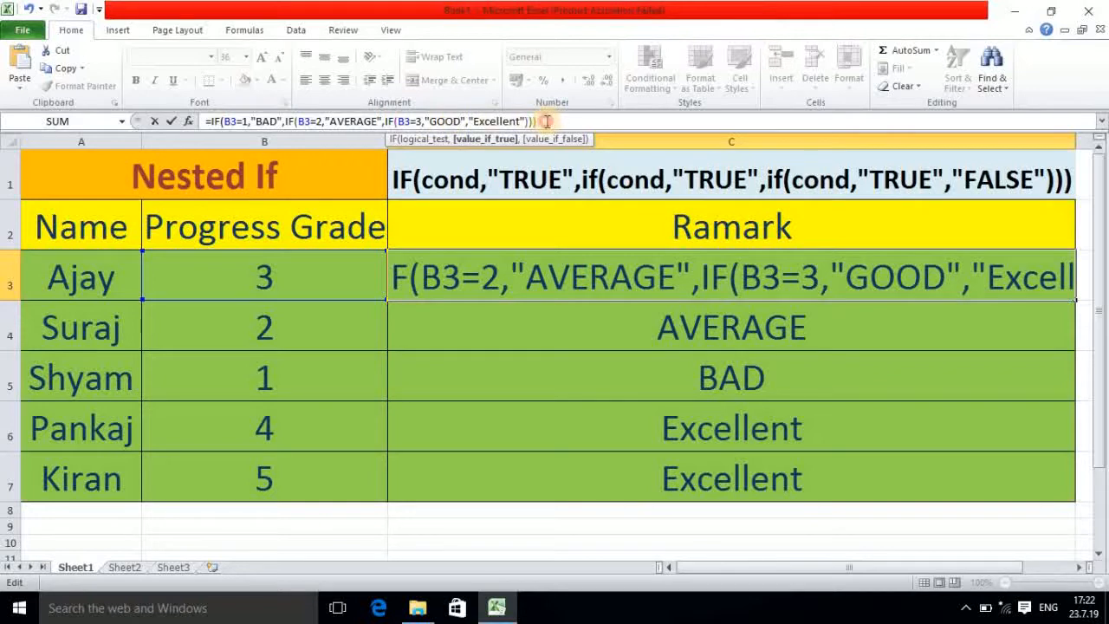
pyautogui.press('Return')
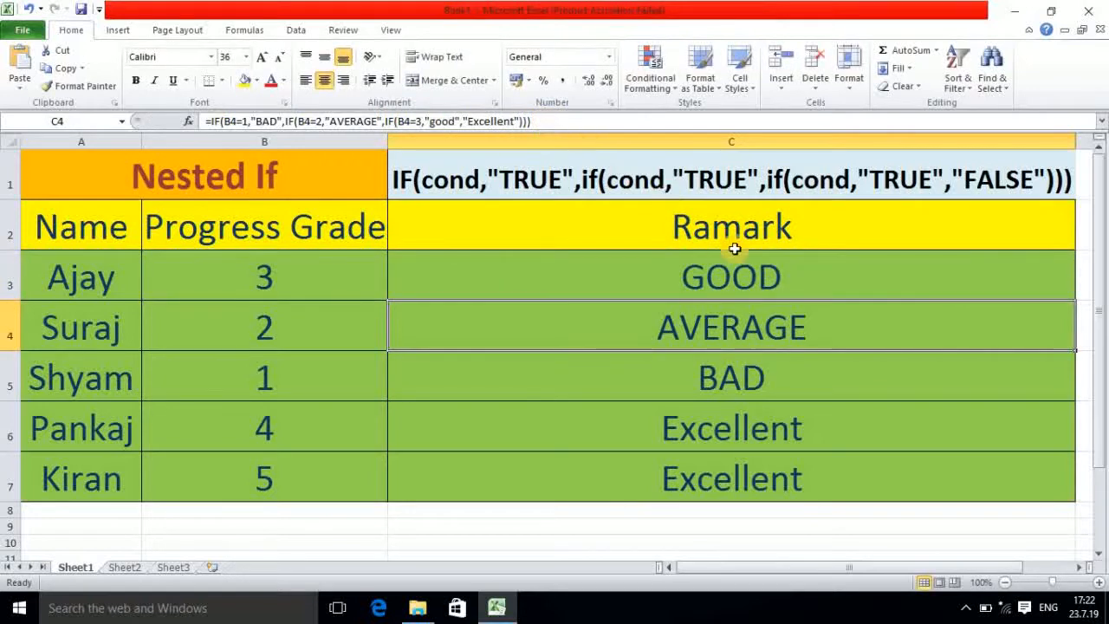
pyautogui.click(736, 276)
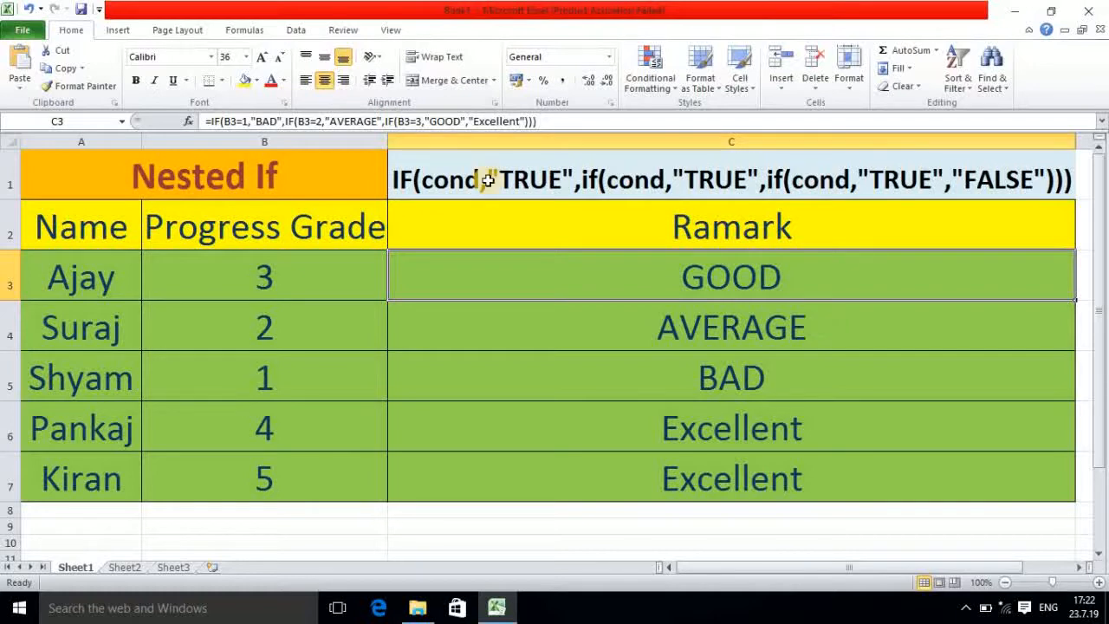
pyautogui.click(423, 183)
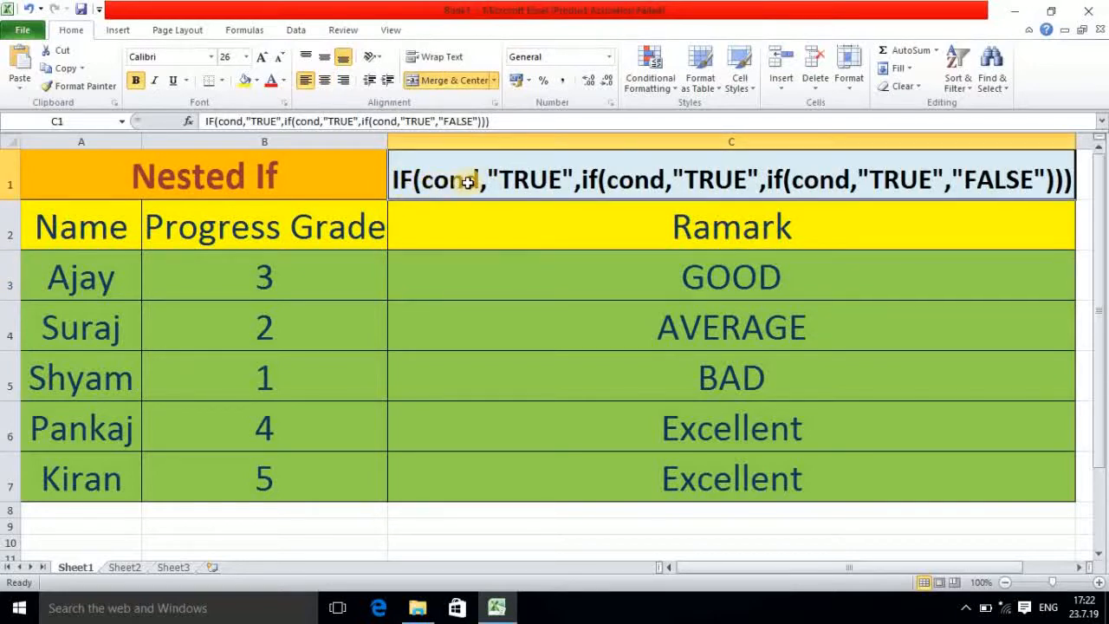